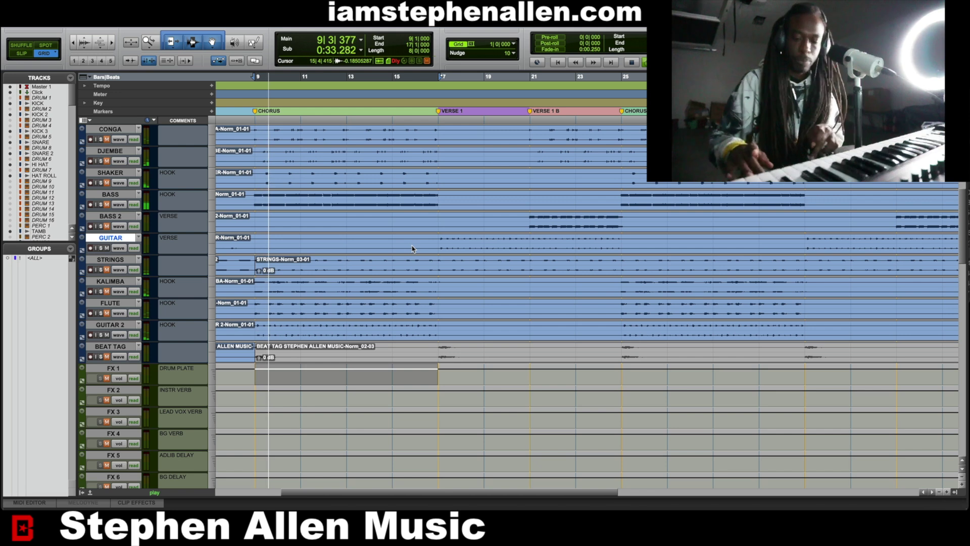
# - Unmute the instrument buses from MIX BUS through INSTRUBU in the mixer, and return to the arrangement
pyautogui.hotkey('ctrl', '=')
pyautogui.hscroll(10, 491, 329)
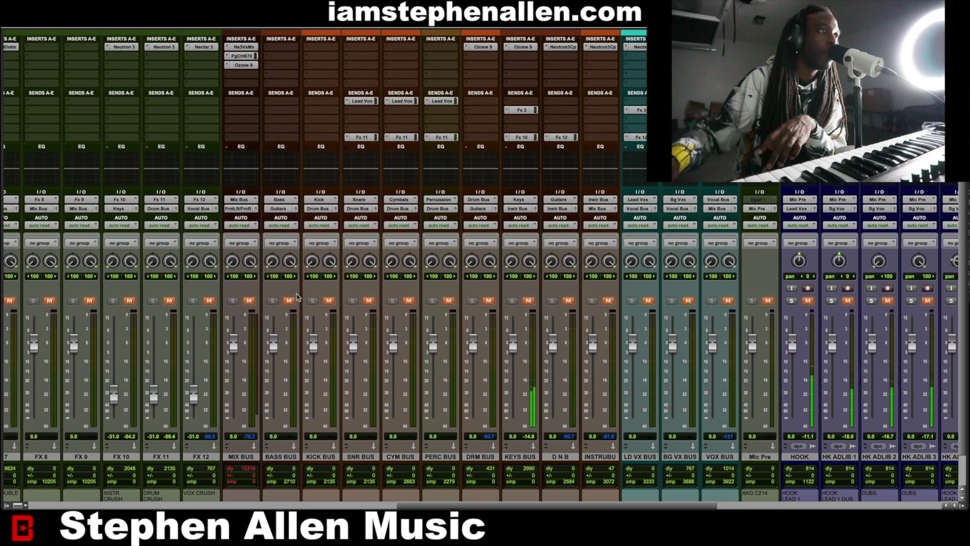
pyautogui.click(289, 301)
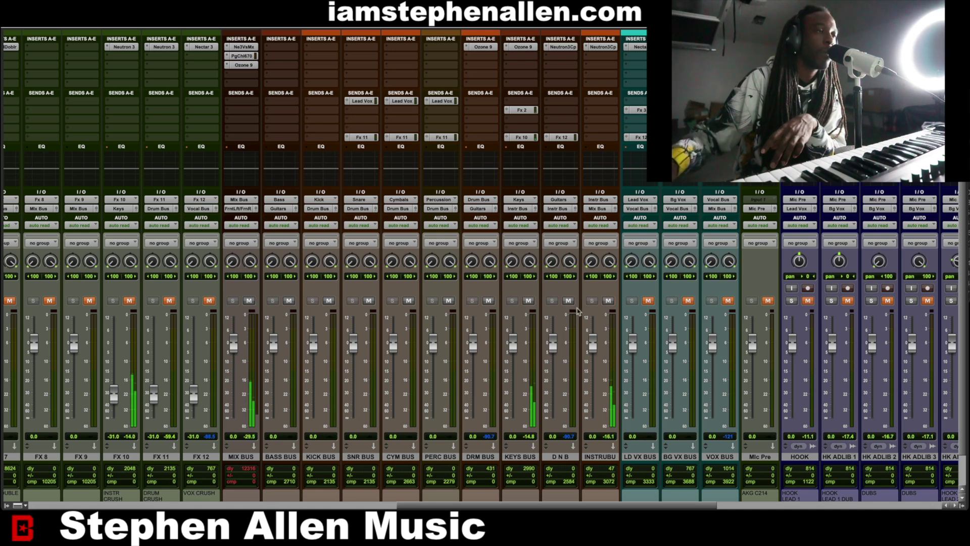
pyautogui.press('super+equal')
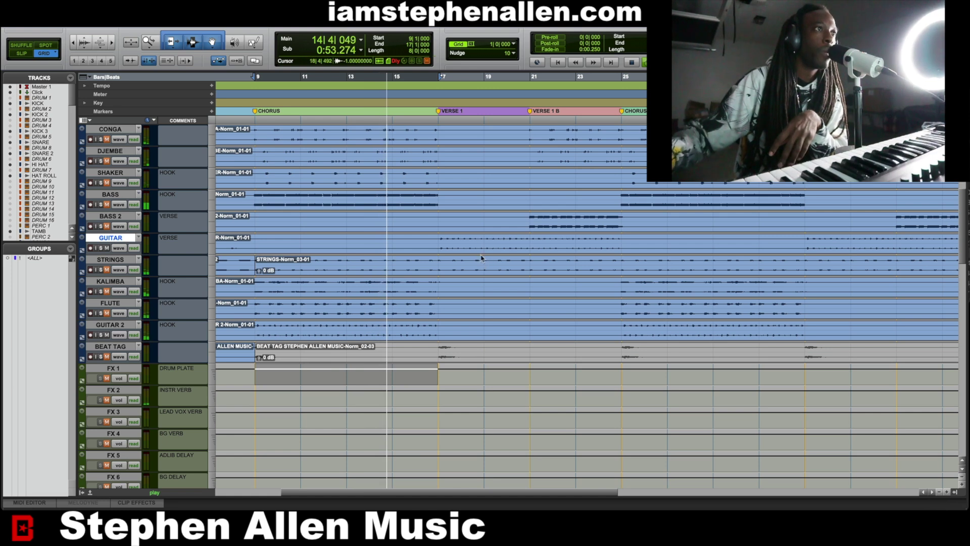
# - Play the song from the start of VERSE 1 at bar 17, and select the chorus from bar 9 to bar 17 for playback
pyautogui.click(438, 218)
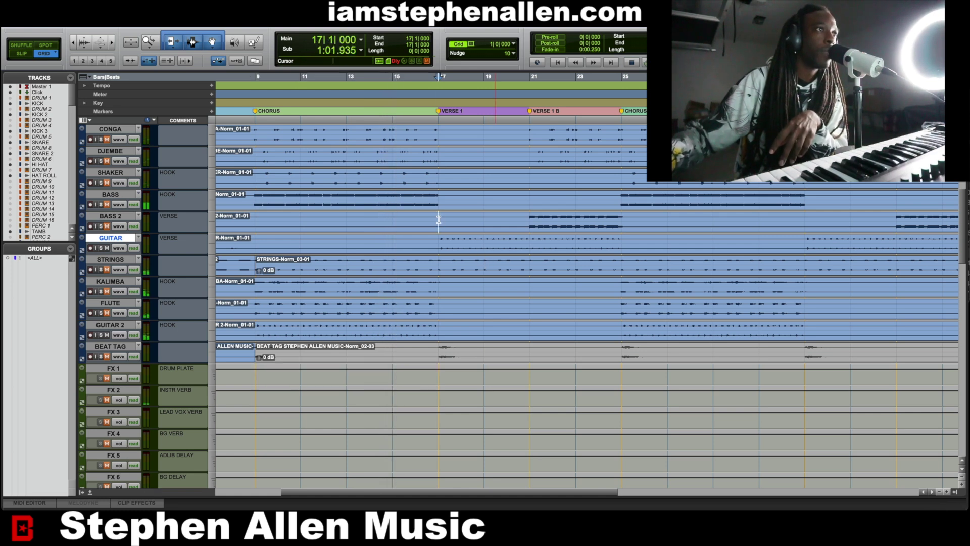
pyautogui.press('space')
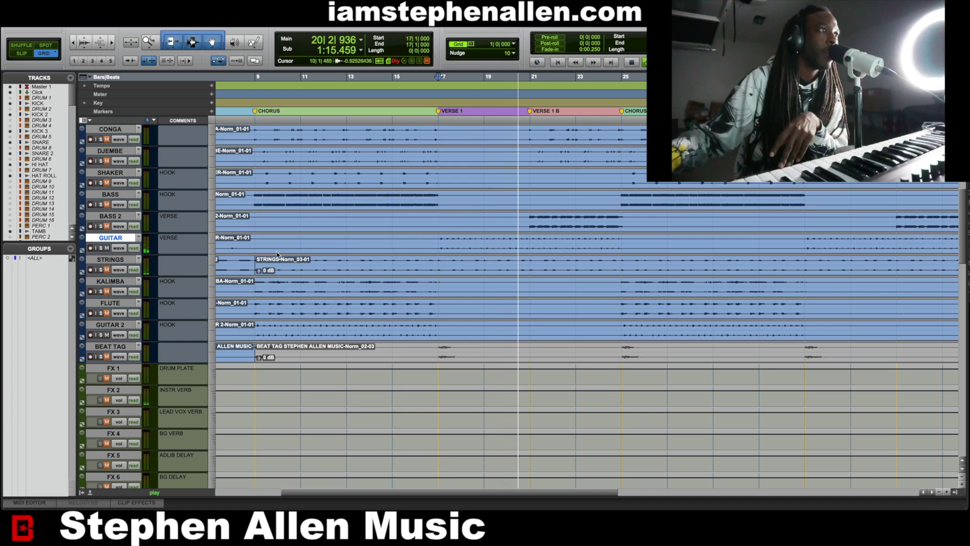
pyautogui.click(255, 374)
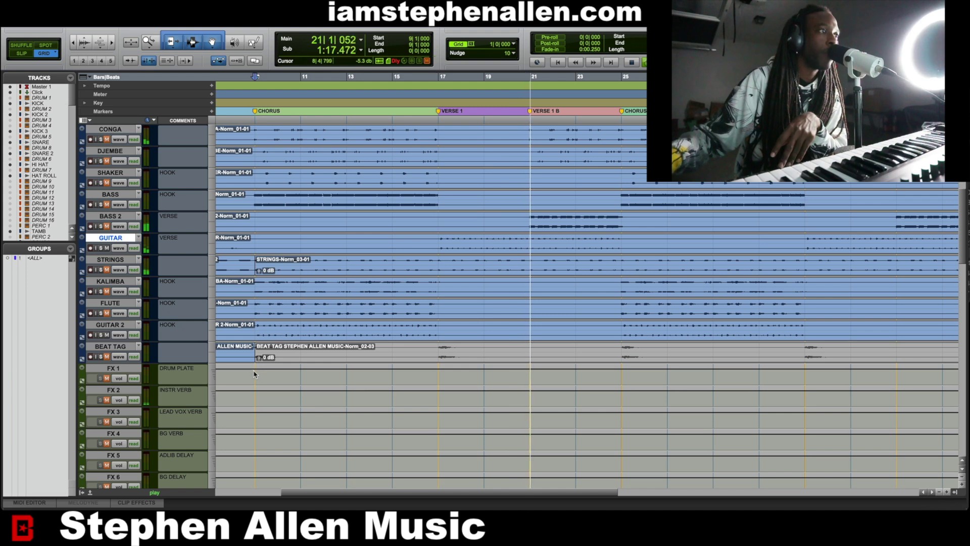
pyautogui.moveTo(254, 374); pyautogui.dragTo(438, 385)
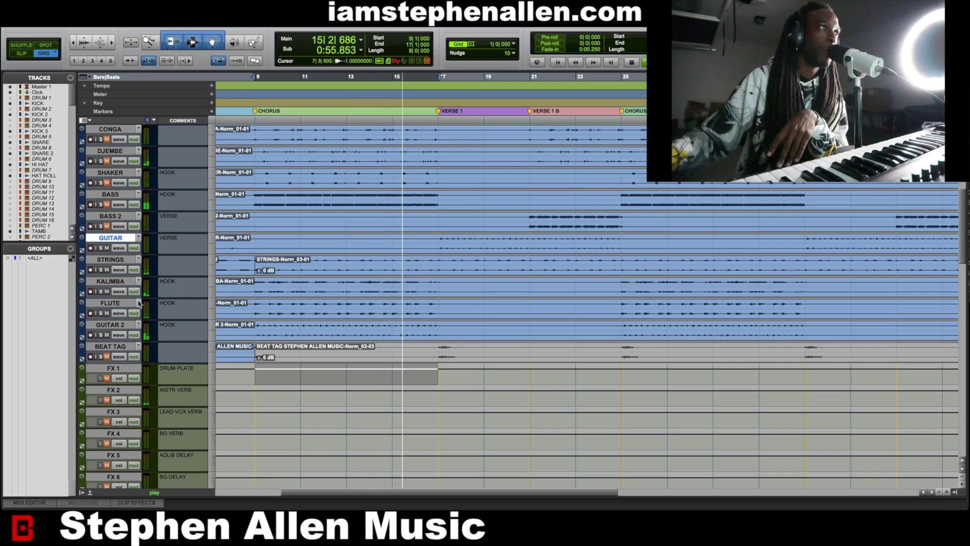
# - Unmute the BASS and BASS 2 tracks, and select VERSE 1 B from bar 21 to bar 25 to audition it
pyautogui.click(106, 204)
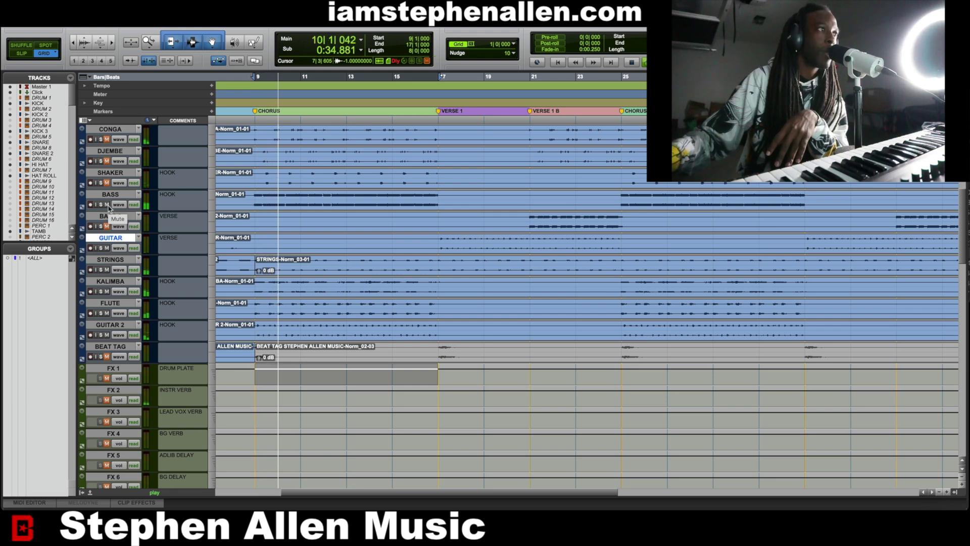
pyautogui.click(107, 228)
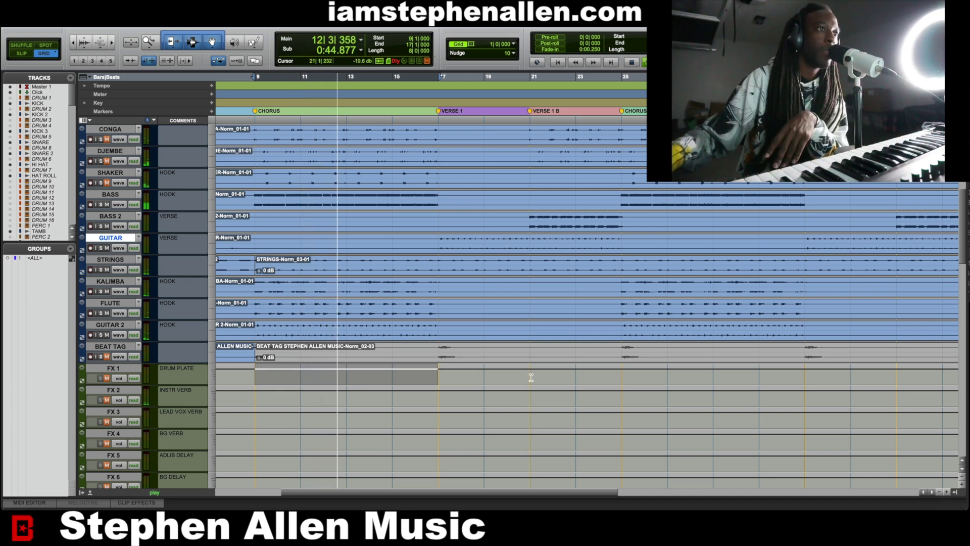
pyautogui.moveTo(530, 377); pyautogui.dragTo(618, 381)
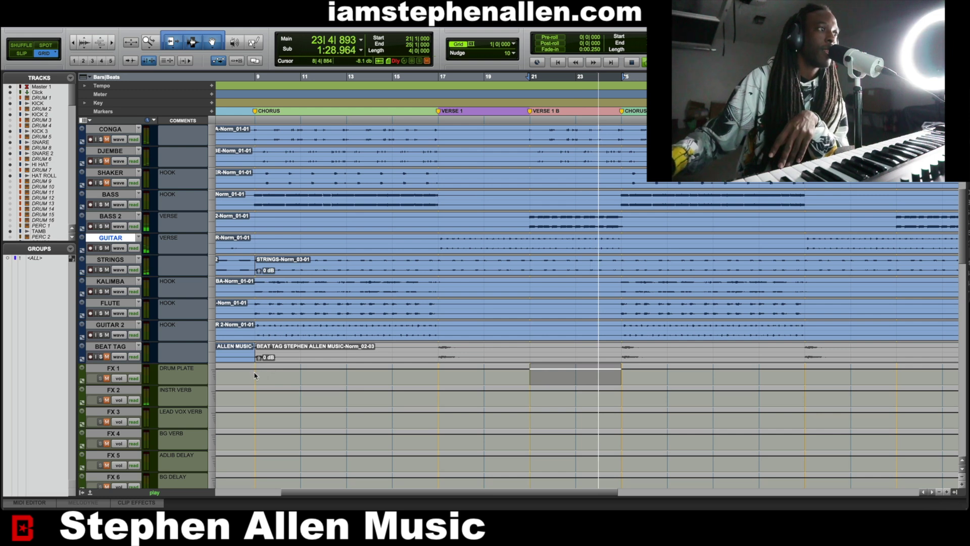
# - Select the chorus from bar 9 to bar 17 again and restart playback there
pyautogui.moveTo(254, 375); pyautogui.dragTo(434, 385)
pyautogui.press('space')
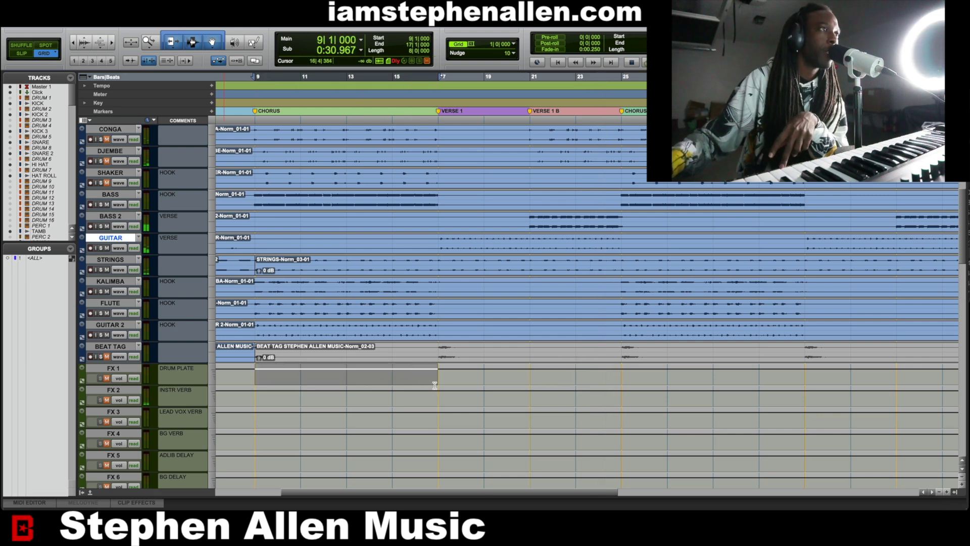
pyautogui.press('space')
# - Unmute the HI HAT, HAT ROLL, TAMB, CONGA, DJEMBE and SHAKER tracks
pyautogui.scroll(3, 258, 272)
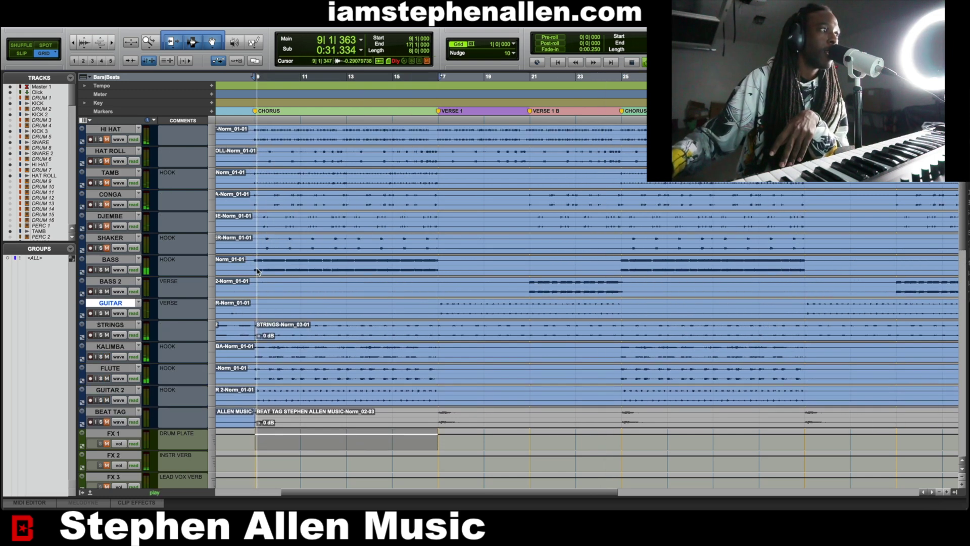
pyautogui.scroll(7, 162, 283)
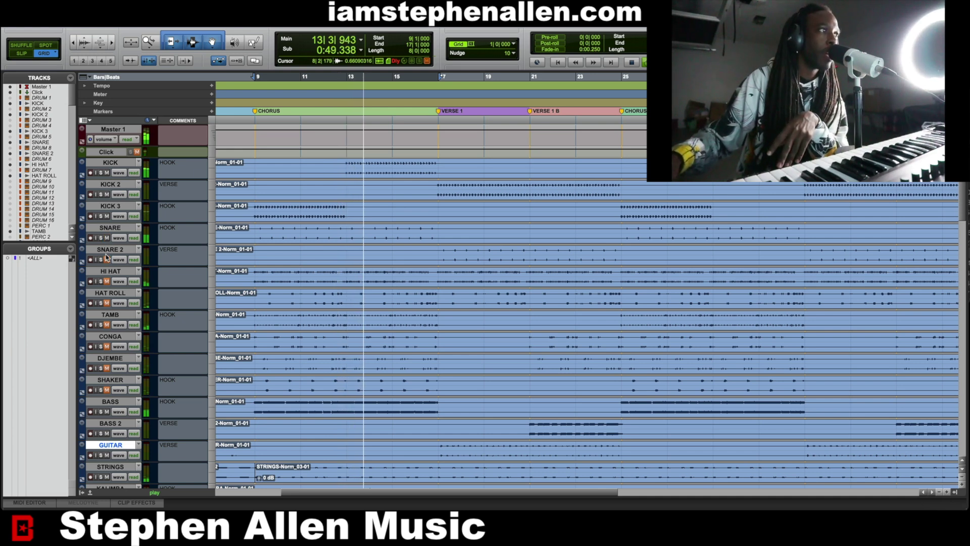
pyautogui.click(107, 281)
pyautogui.click(106, 303)
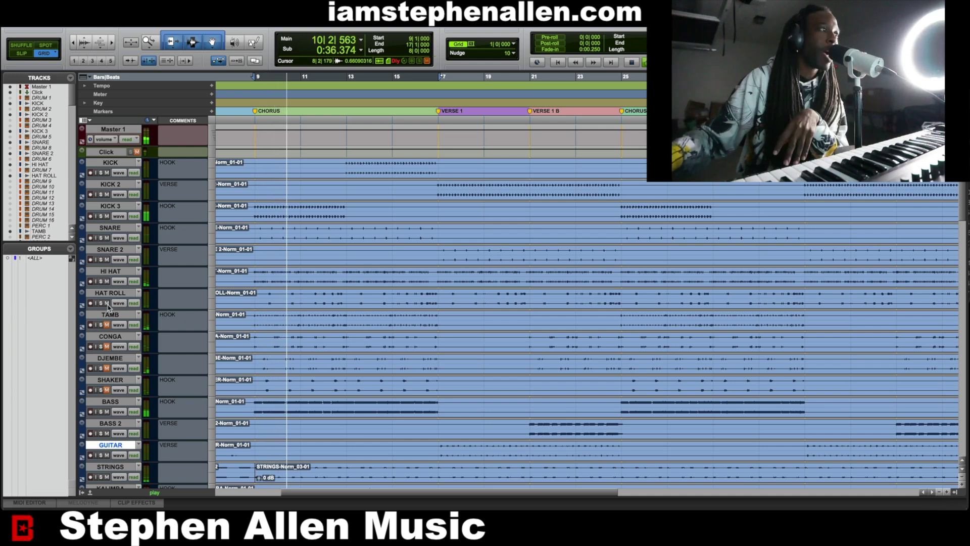
pyautogui.click(106, 325)
pyautogui.scroll(-2, 106, 324)
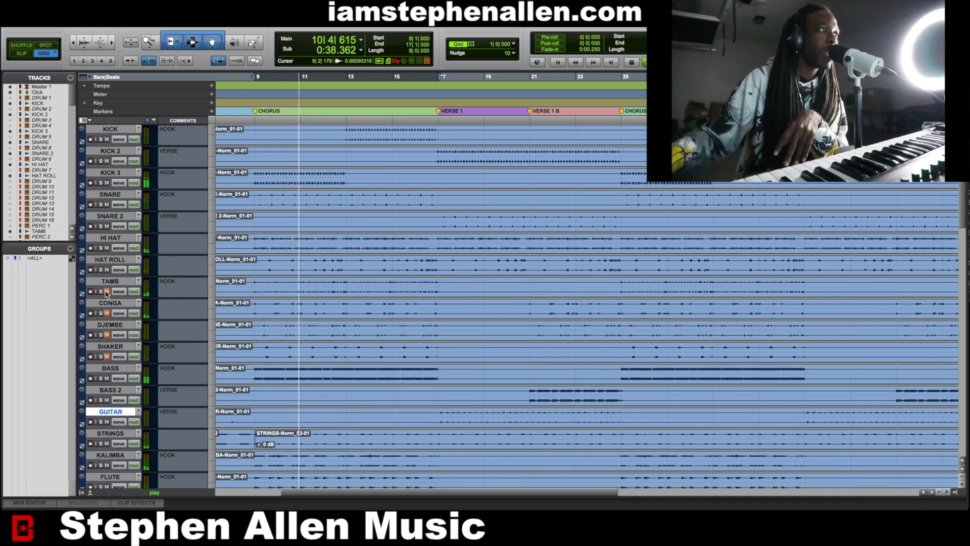
pyautogui.click(107, 313)
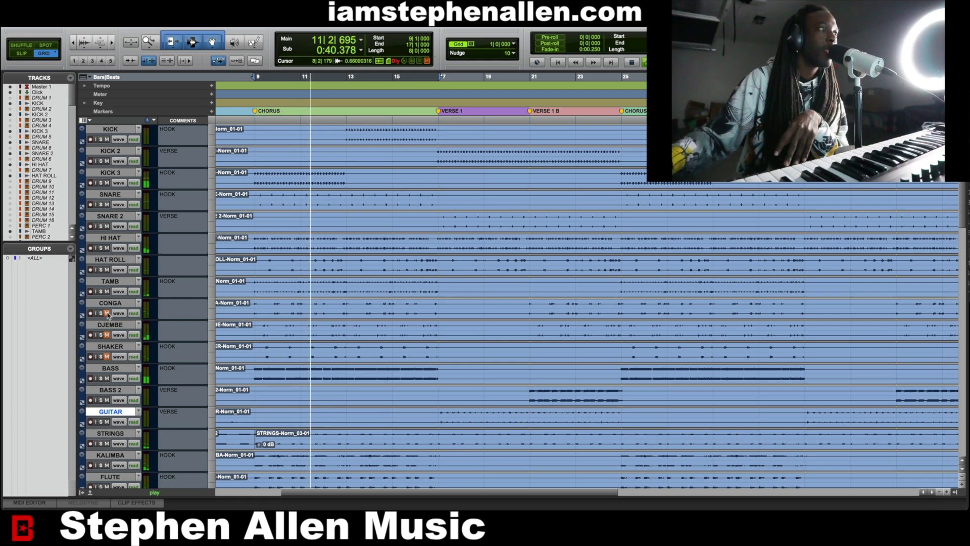
pyautogui.click(107, 356)
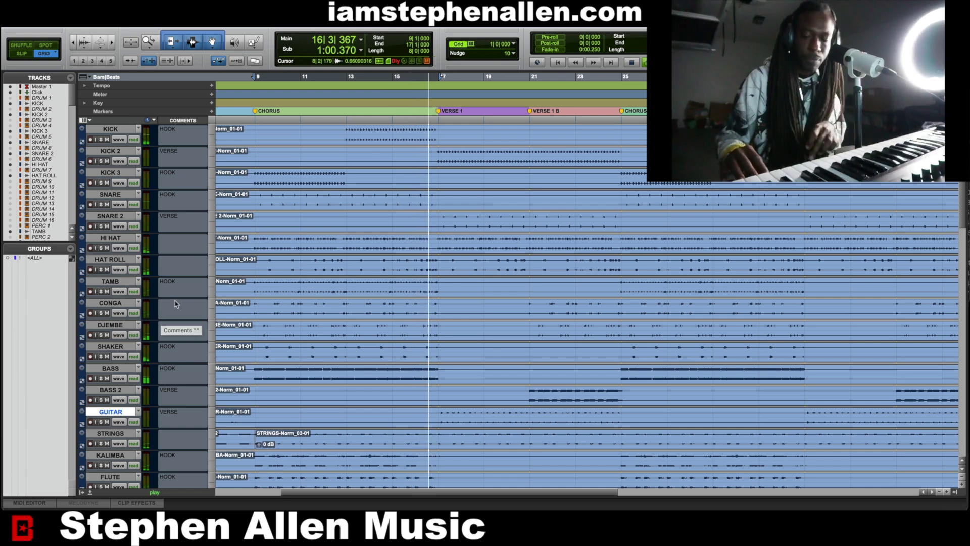
# - Unmute the LD VX BUS, BG VX BUS and VOX BUS channels in the mixer
pyautogui.press('super+equal')
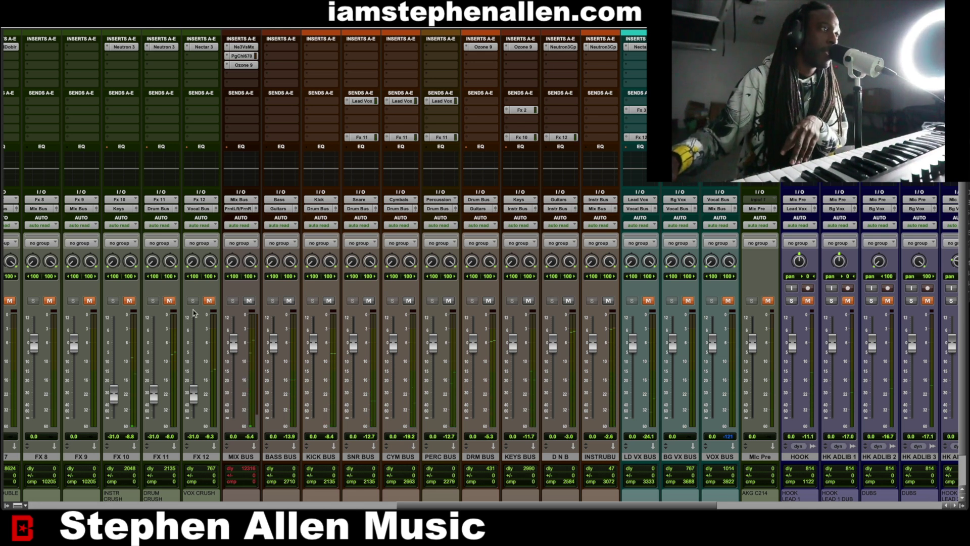
pyautogui.hscroll(10, 184, 318)
pyautogui.hscroll(-5, 193, 313)
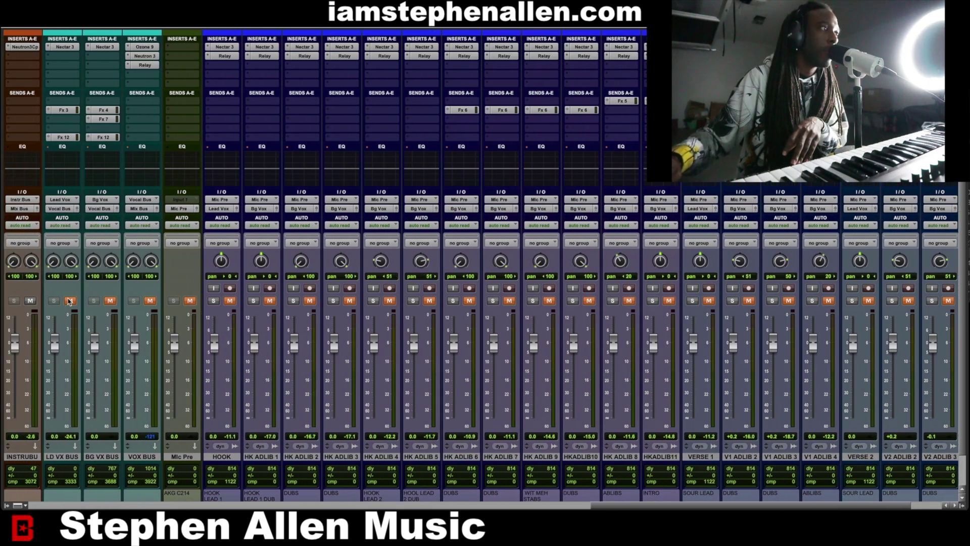
pyautogui.click(70, 301)
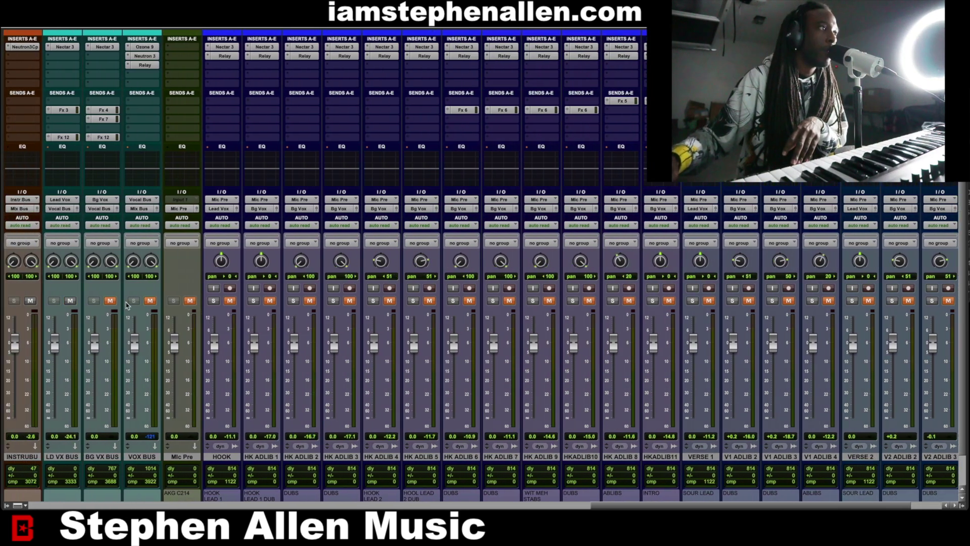
pyautogui.click(110, 301)
pyautogui.click(150, 300)
pyautogui.click(189, 301)
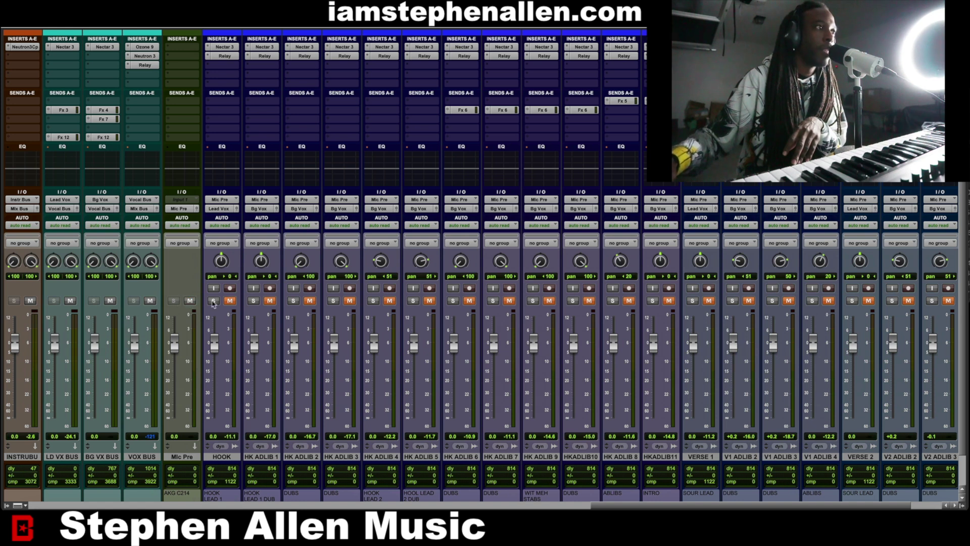
# - Unmute HOOK and HK ADLIB 1, and unmute all vocal tracks from HK ADLIB 2 through V2 ADLIB 4 as one selection
pyautogui.click(230, 301)
pyautogui.click(270, 301)
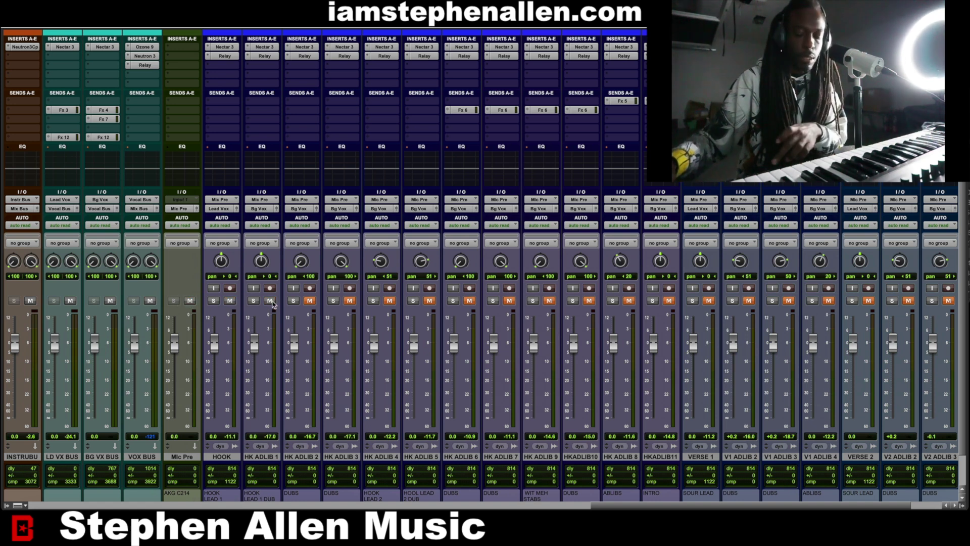
pyautogui.click(309, 457)
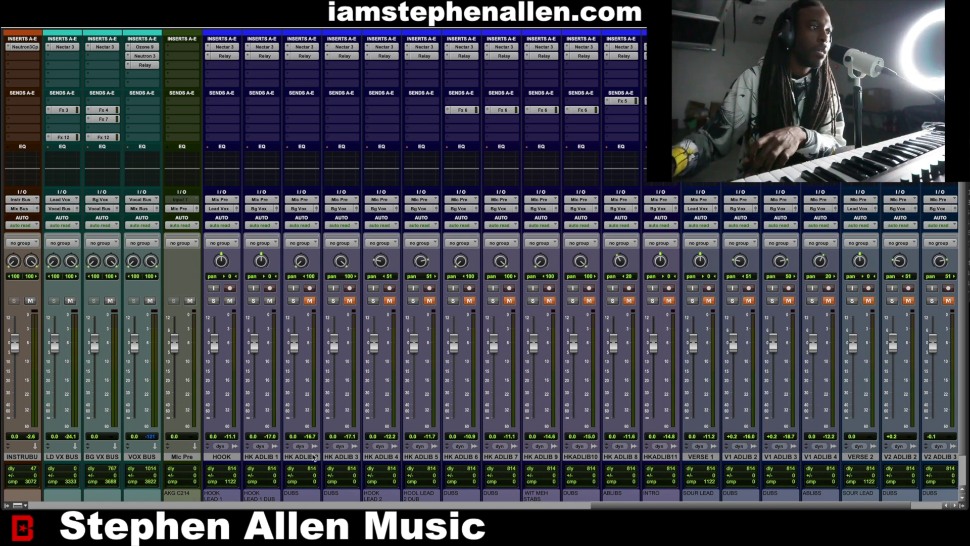
pyautogui.hscroll(3, 309, 456)
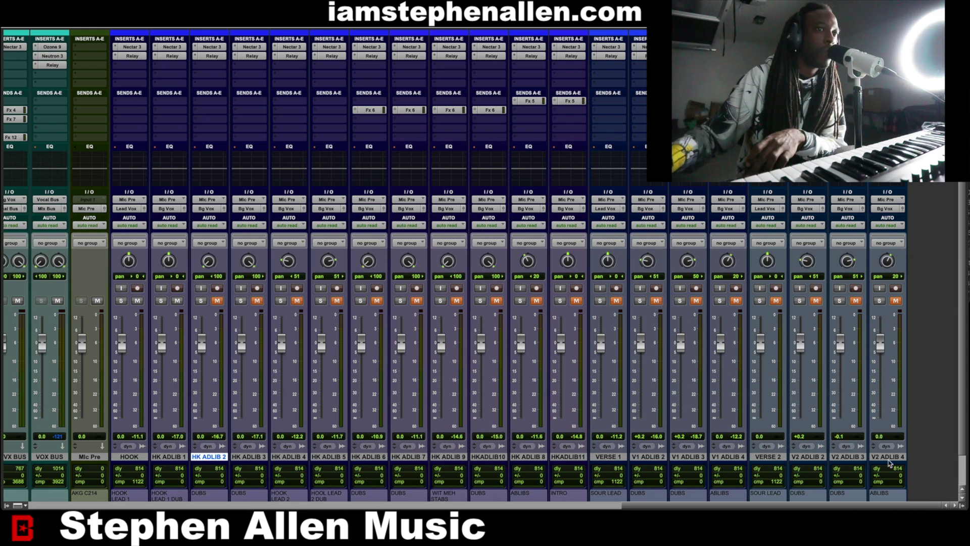
pyautogui.keyDown('shift'); pyautogui.click(887, 458); pyautogui.keyUp('shift')
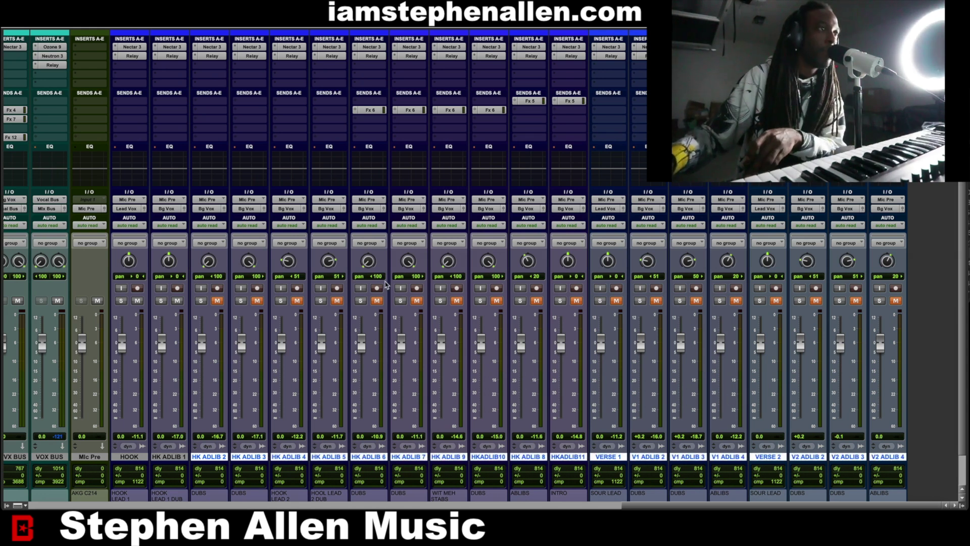
pyautogui.click(377, 301)
# - Unmute the BEAT TAG track and all effects channels from FX 1 through FX 12
pyautogui.hscroll(-15, 348, 306)
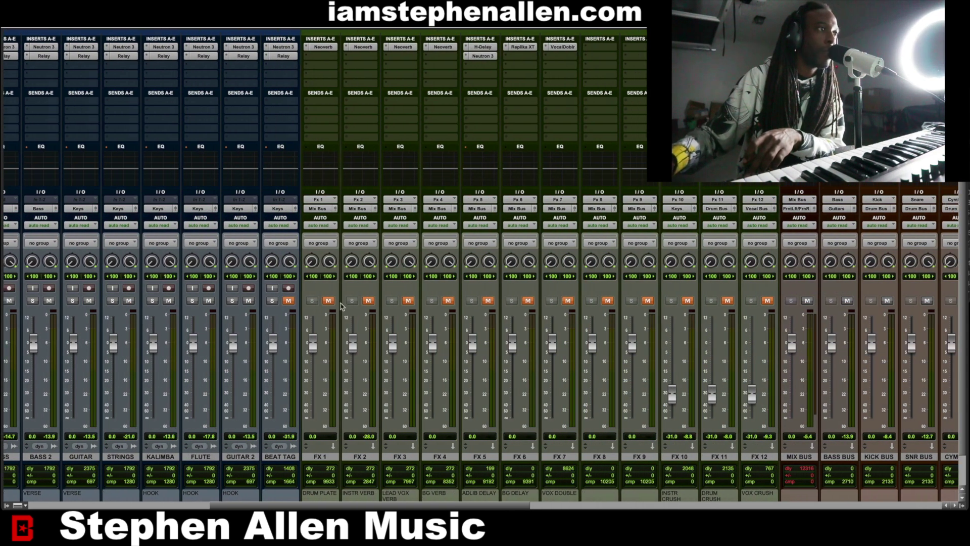
pyautogui.click(288, 301)
pyautogui.click(290, 301)
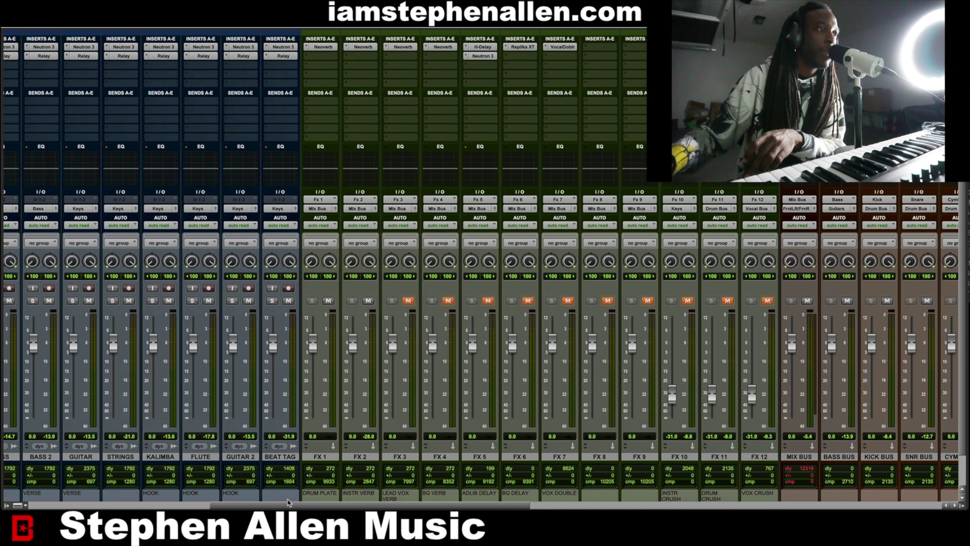
pyautogui.click(320, 456)
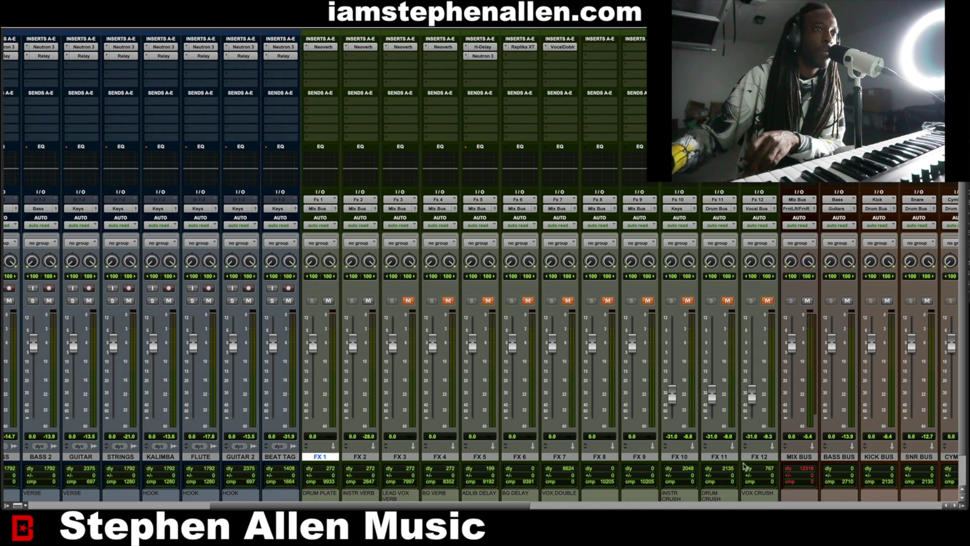
pyautogui.keyDown('shift'); pyautogui.click(759, 456); pyautogui.keyUp('shift')
pyautogui.keyDown('alt'); pyautogui.keyDown('shift'); pyautogui.click(608, 301); pyautogui.keyUp('shift'); pyautogui.keyUp('alt')
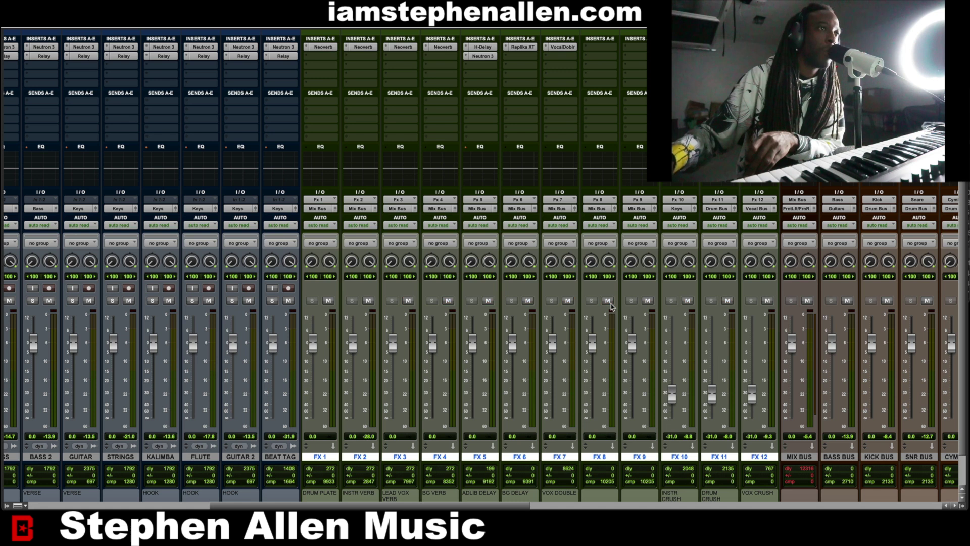
# - Play the full mix and review the levels of the vocal tracks, buses and effects channels in the mixer
pyautogui.hscroll(5, 611, 334)
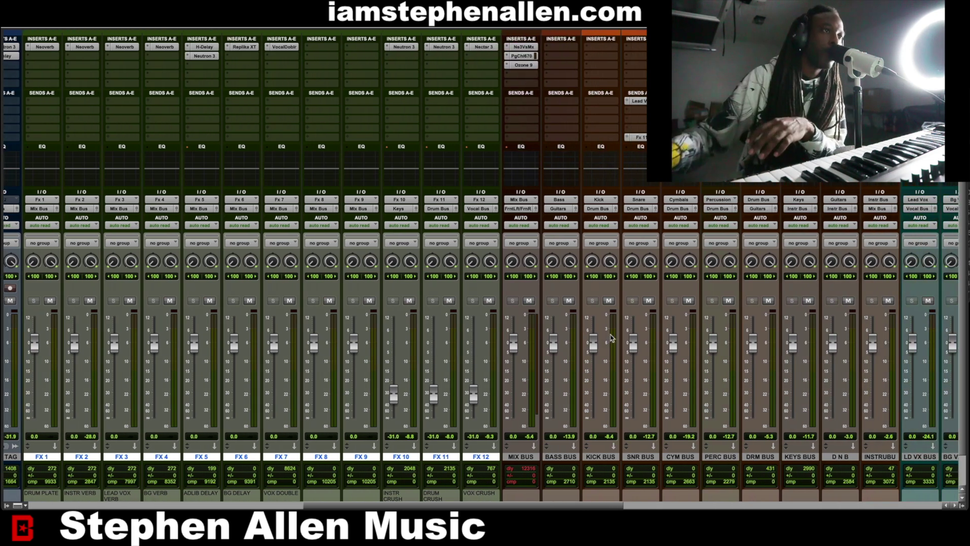
pyautogui.hscroll(15, 611, 338)
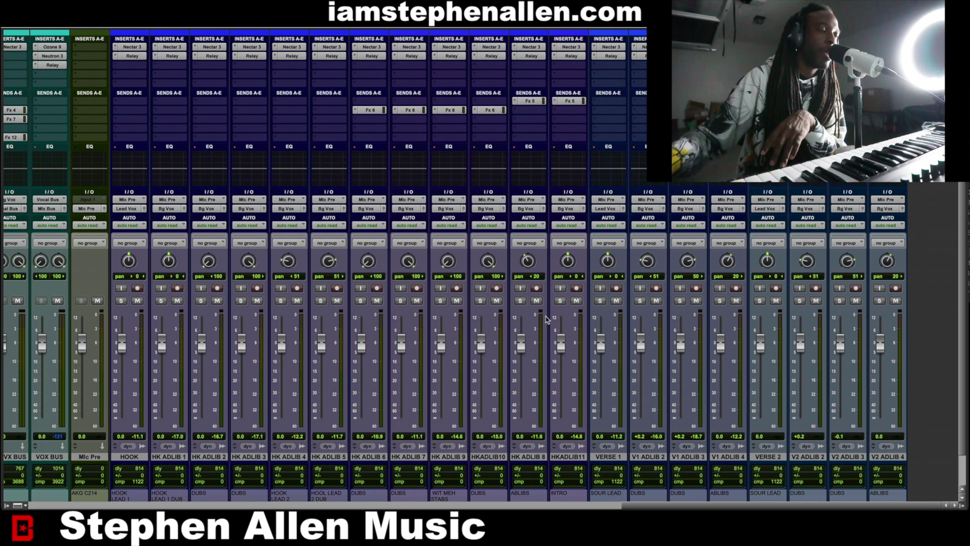
pyautogui.press('space')
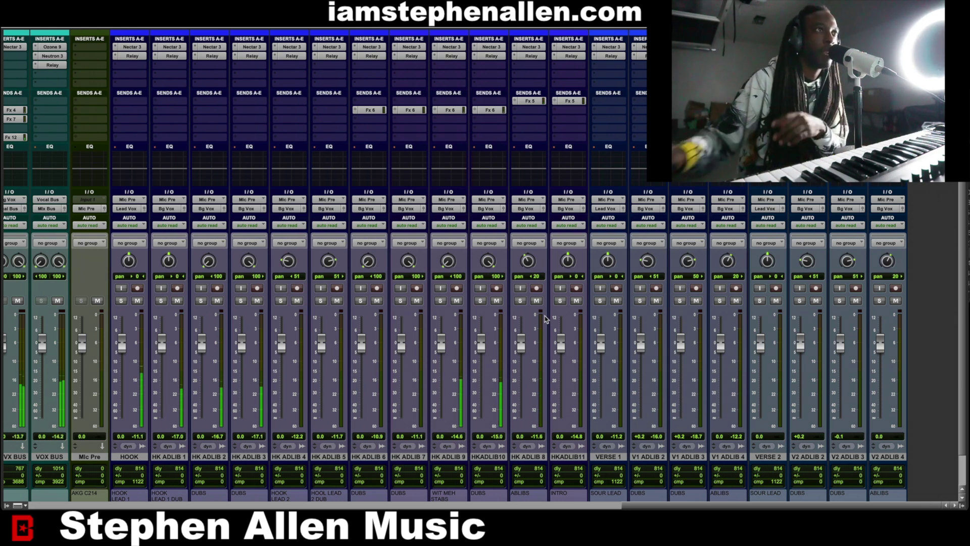
pyautogui.hscroll(-6, 546, 319)
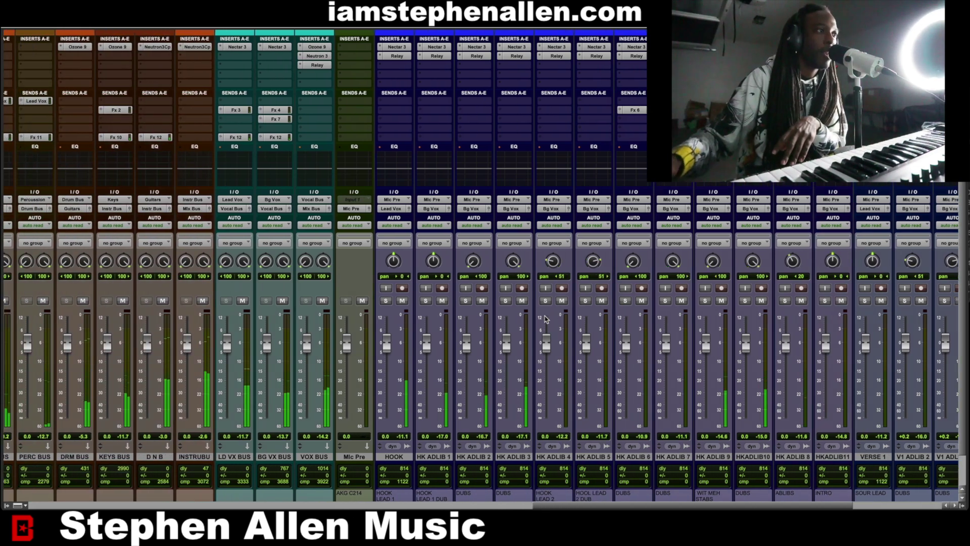
pyautogui.hscroll(-2, 546, 318)
pyautogui.hscroll(-1, 545, 318)
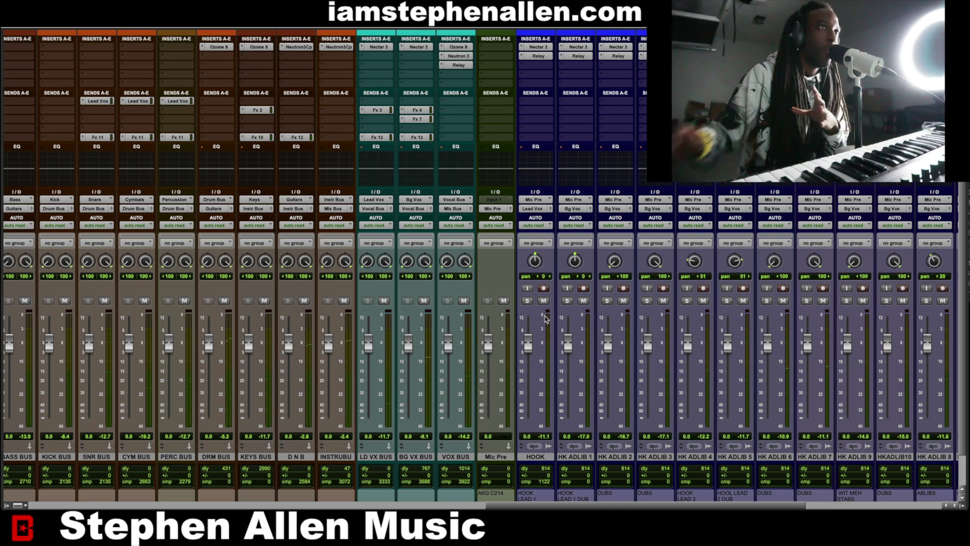
pyautogui.hscroll(-5, 546, 318)
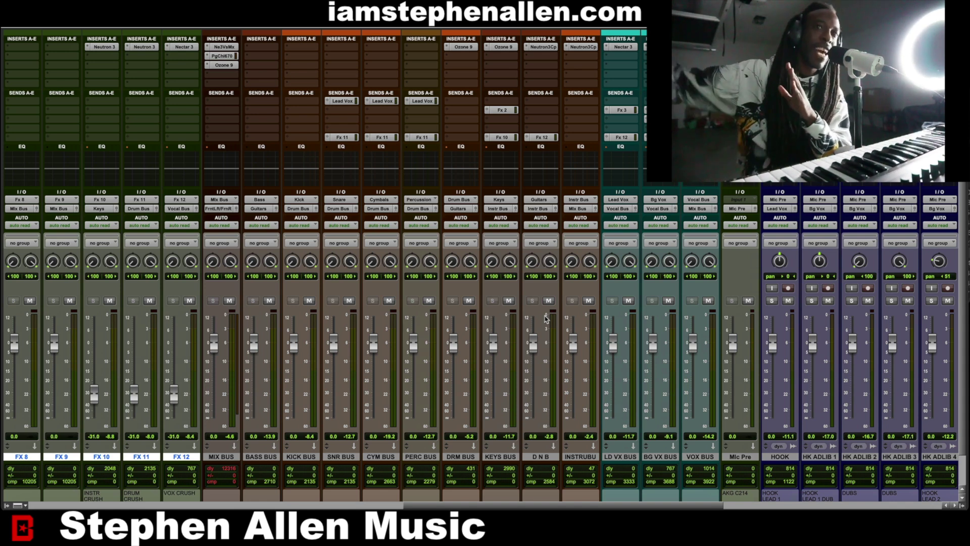
# - Review the mixer's inserts, sends and routing across the instrument tracks, FX 1 to FX 12, the buses and the vocal tracks
pyautogui.hscroll(15, 547, 318)
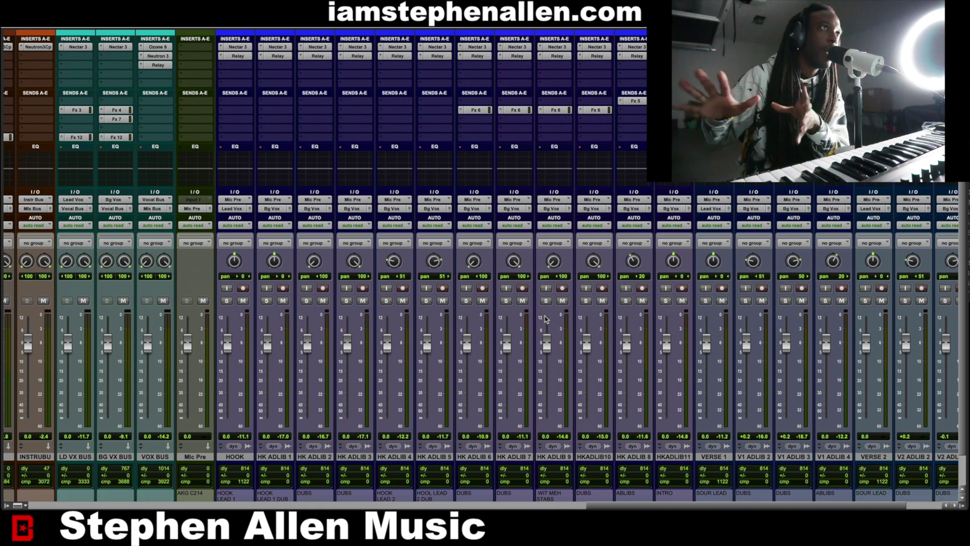
pyautogui.hscroll(3, 546, 318)
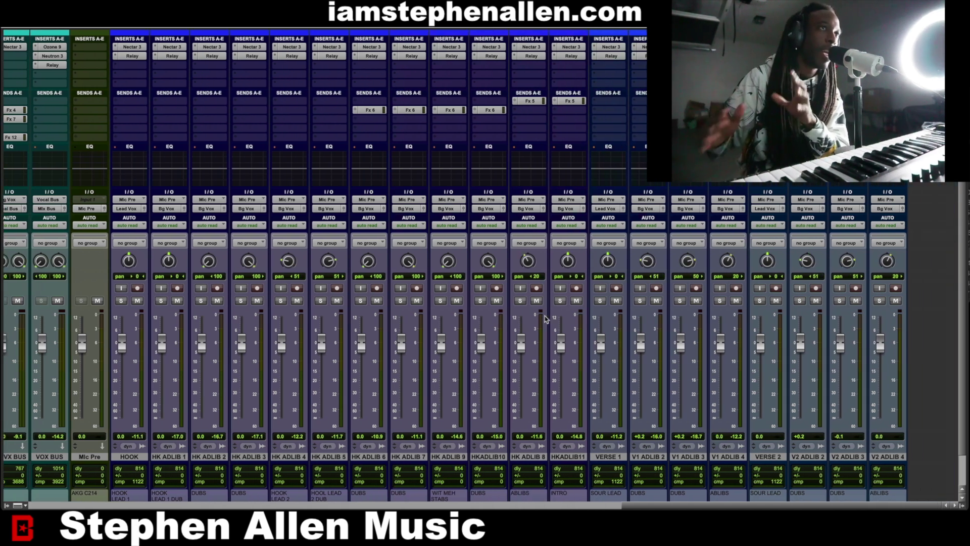
pyautogui.hscroll(-20, 547, 319)
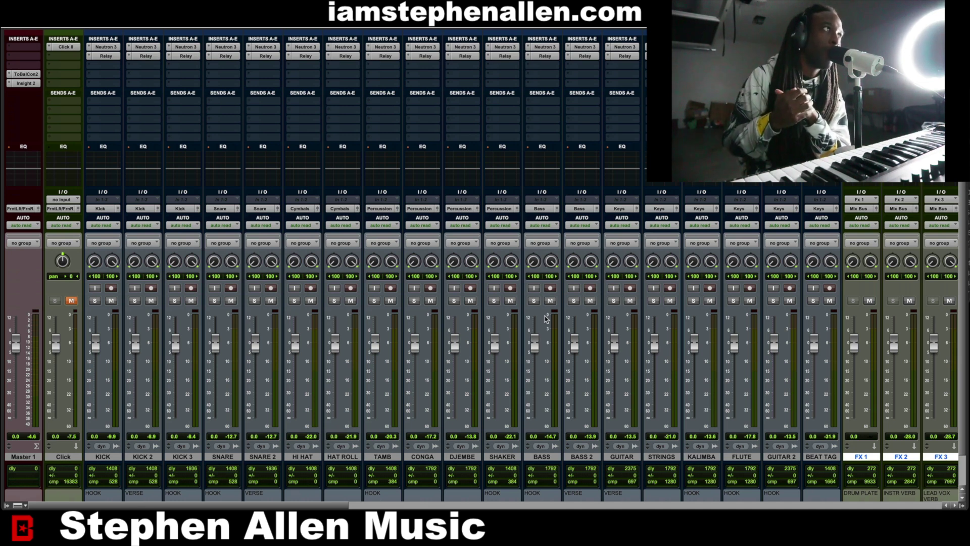
pyautogui.hscroll(15, 545, 318)
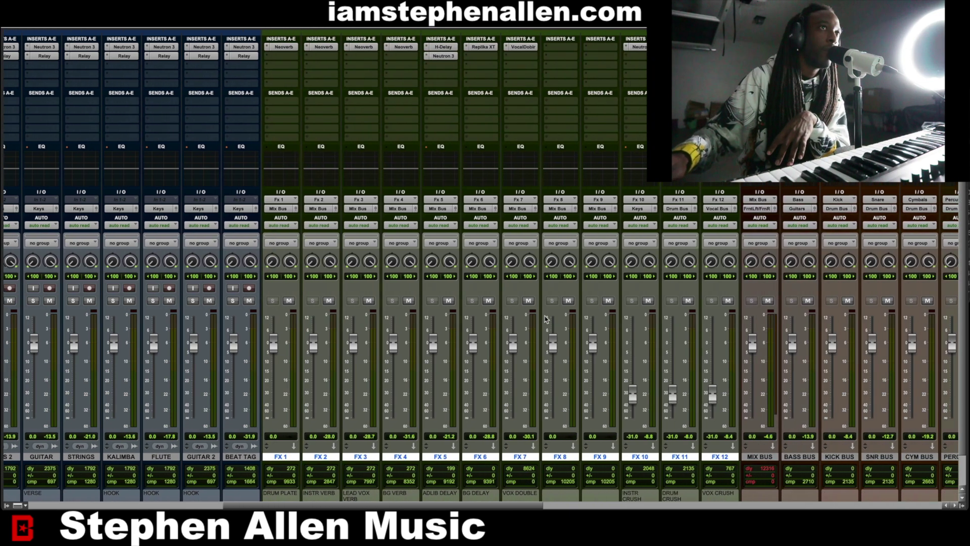
pyautogui.hscroll(-2, 545, 318)
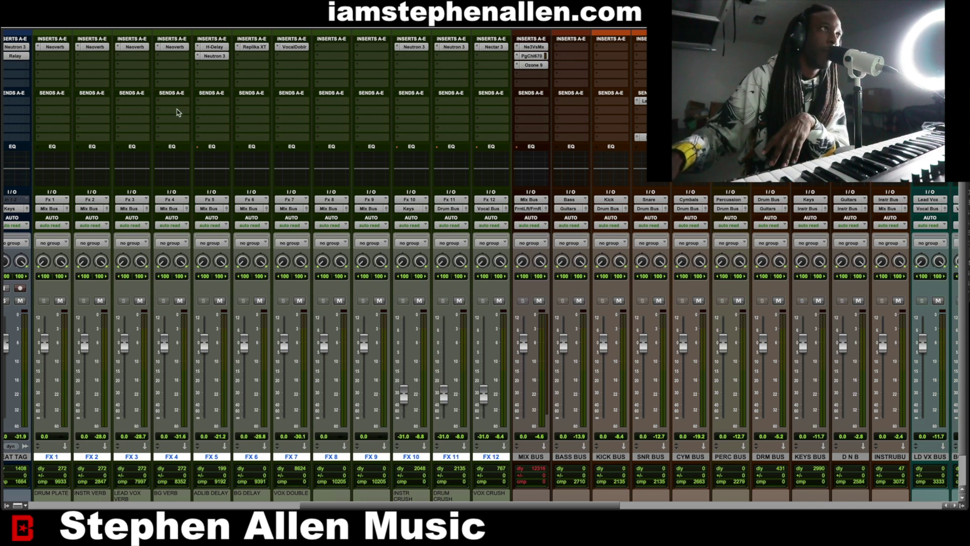
pyautogui.hscroll(5, 262, 138)
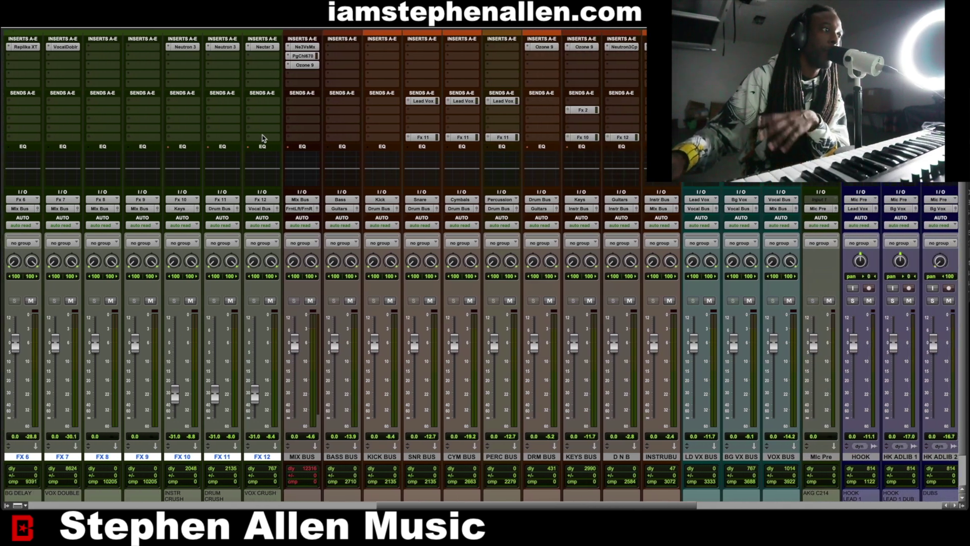
pyautogui.hscroll(1, 263, 137)
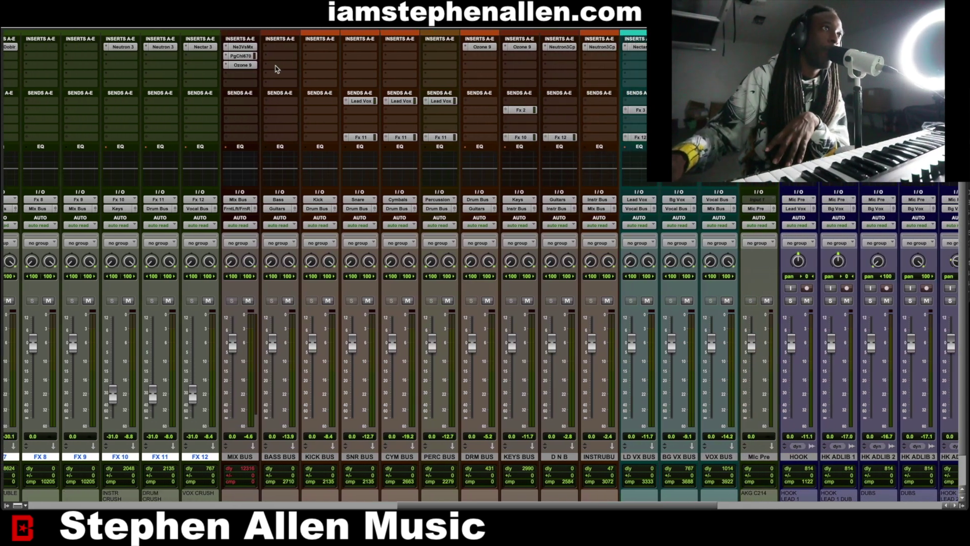
pyautogui.hscroll(3, 328, 66)
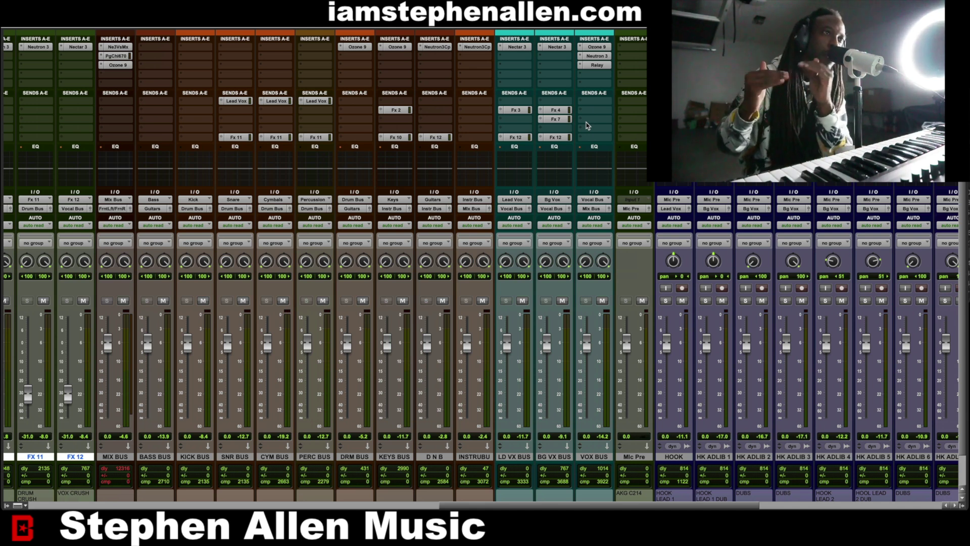
pyautogui.hscroll(10, 588, 125)
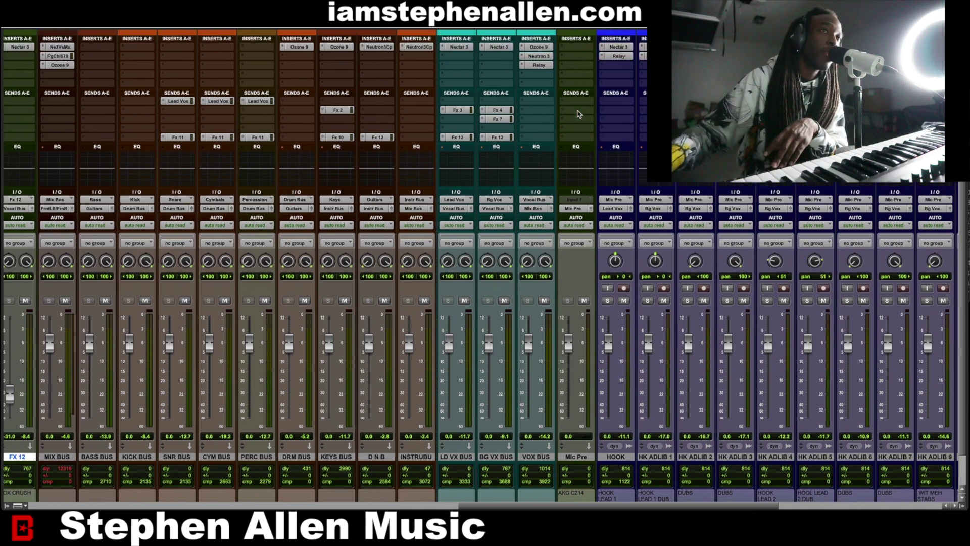
pyautogui.hscroll(-14, 579, 113)
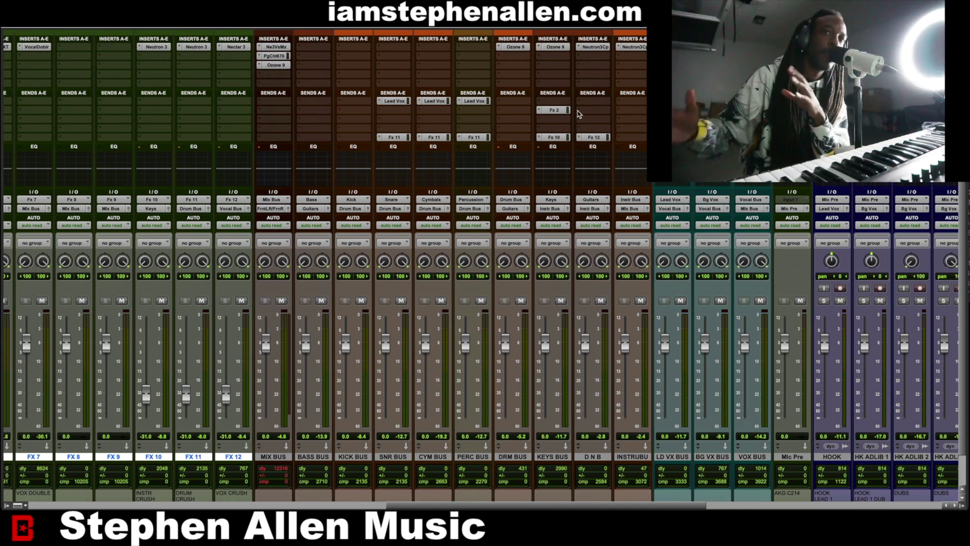
pyautogui.hscroll(-20, 579, 114)
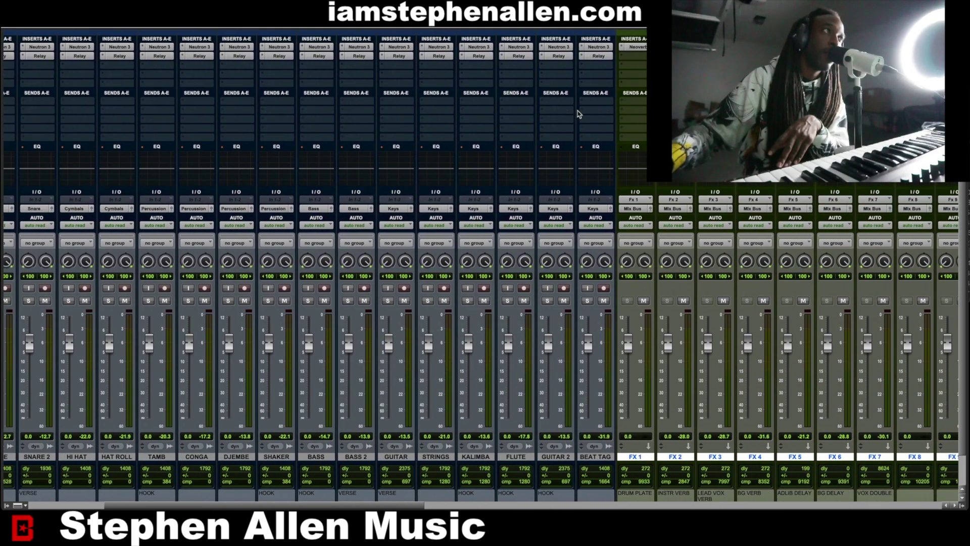
pyautogui.hscroll(16, 578, 113)
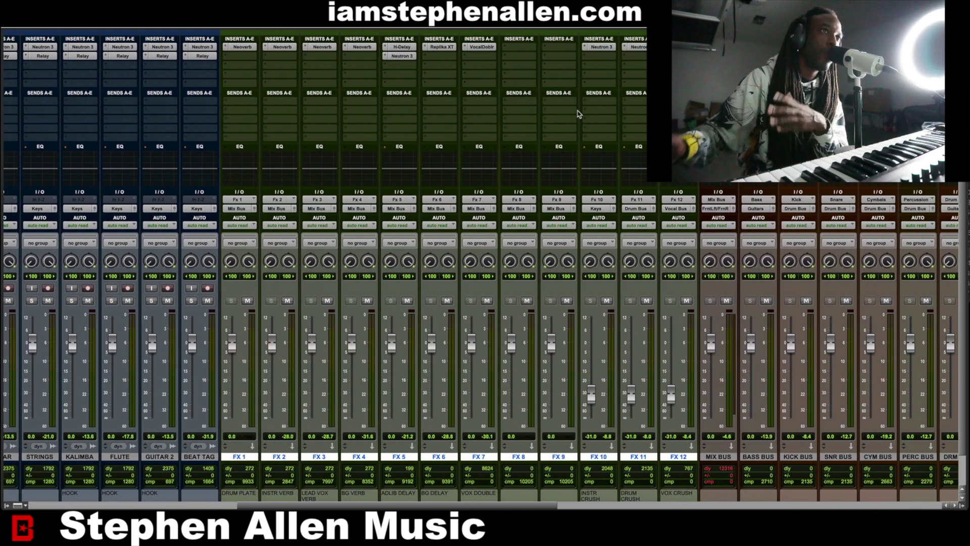
# - Show the arrangement in the Edit window and play the full mix from the CHORUS marker at bar 9
pyautogui.hotkey('ctrl', '=')
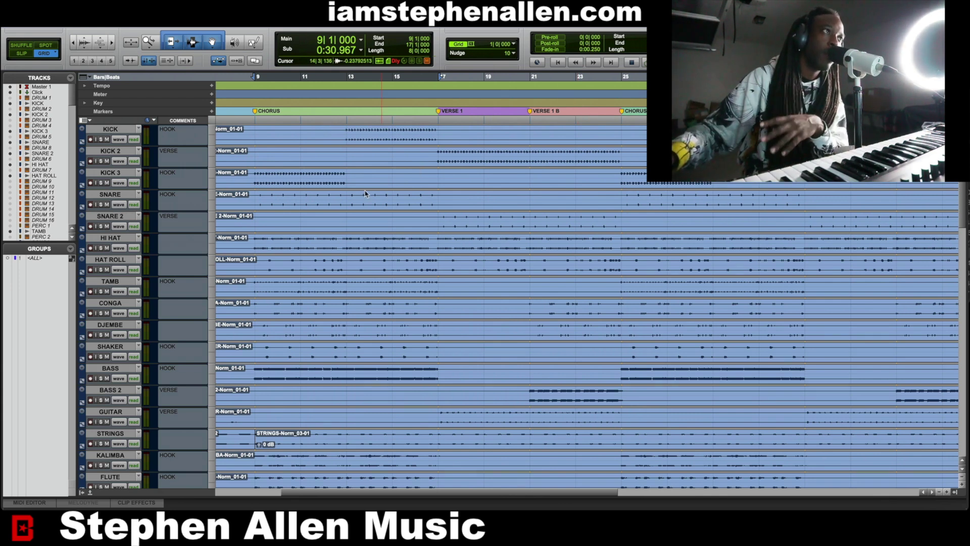
pyautogui.scroll(-9, 365, 193)
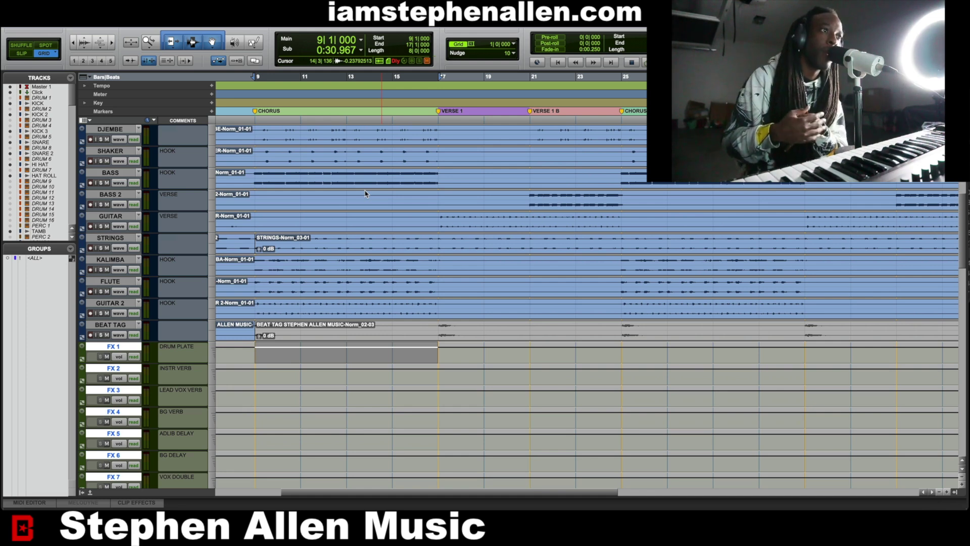
pyautogui.hscroll(-5, 366, 194)
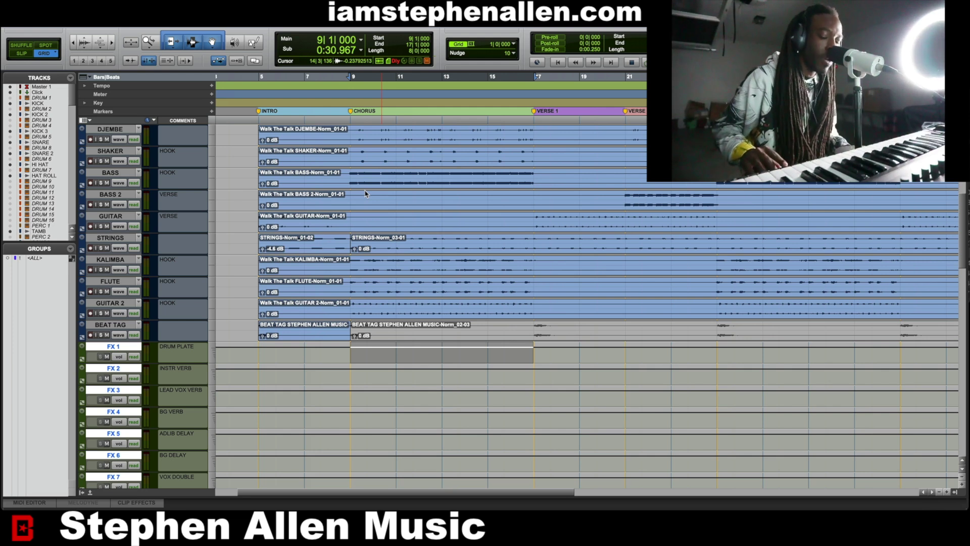
pyautogui.press('space')
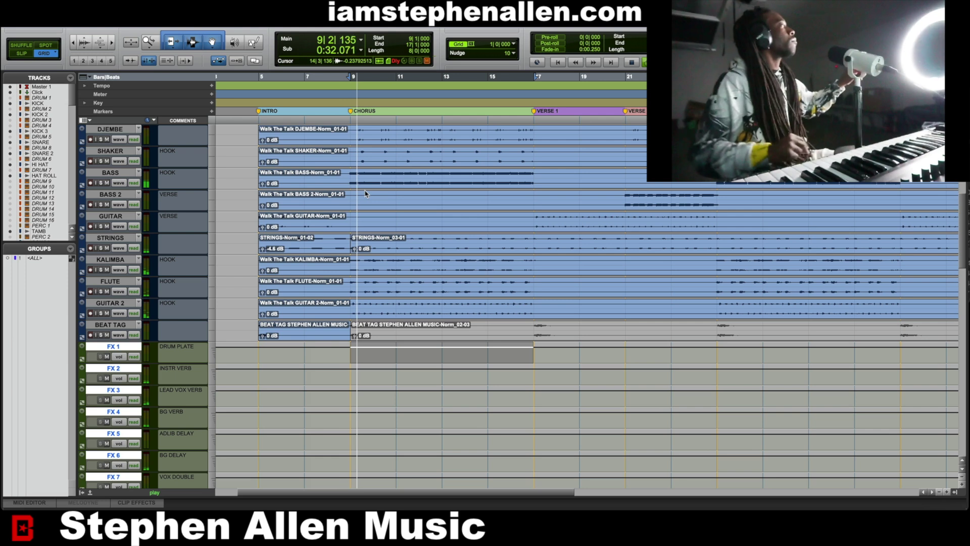